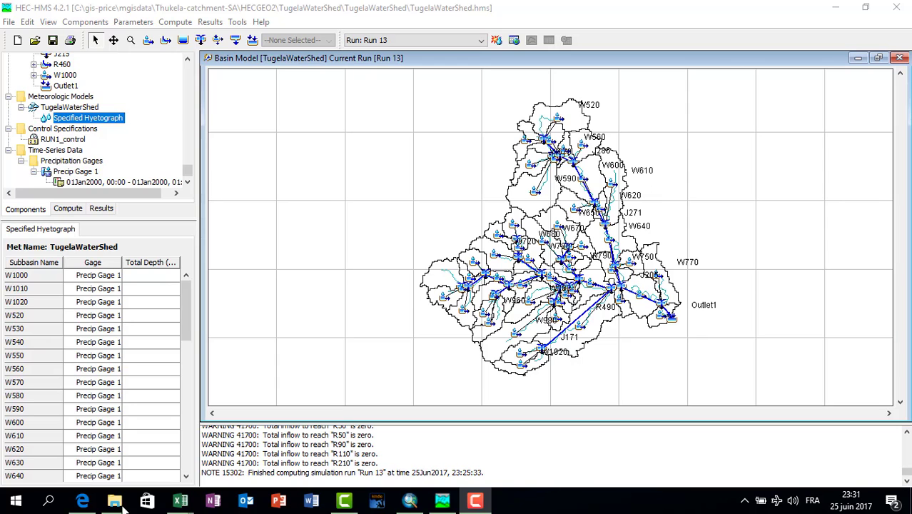
# Look over the DWAF daily rainfall data page, then hide the browser
pyautogui.click(83, 501)
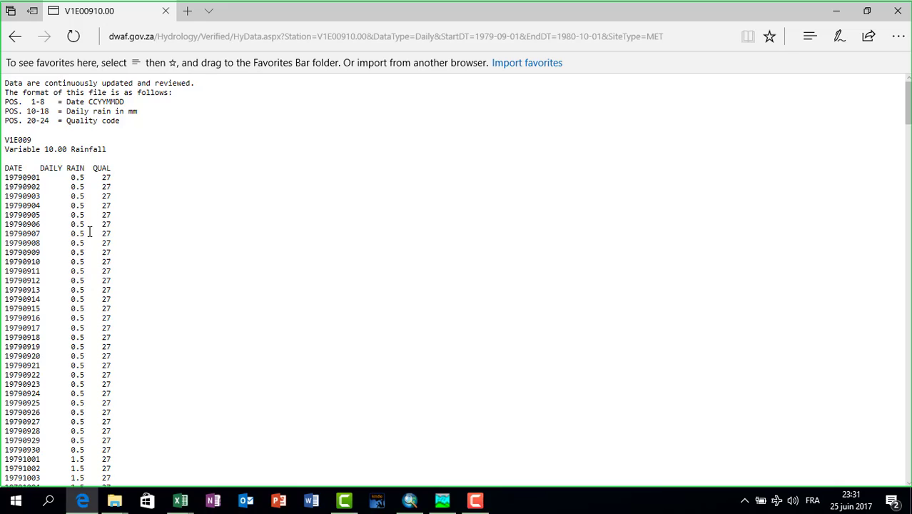
pyautogui.scroll(-10, 100, 318)
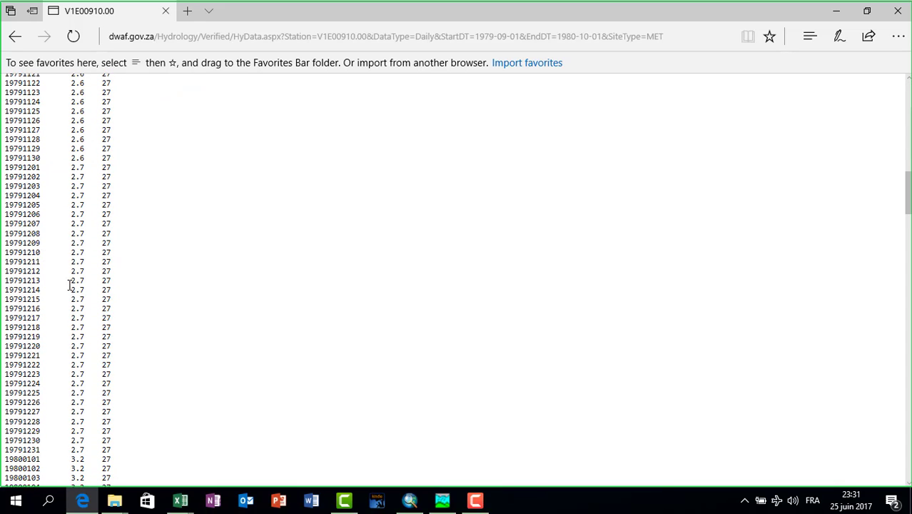
pyautogui.scroll(8, 50, 255)
pyautogui.scroll(3, 47, 207)
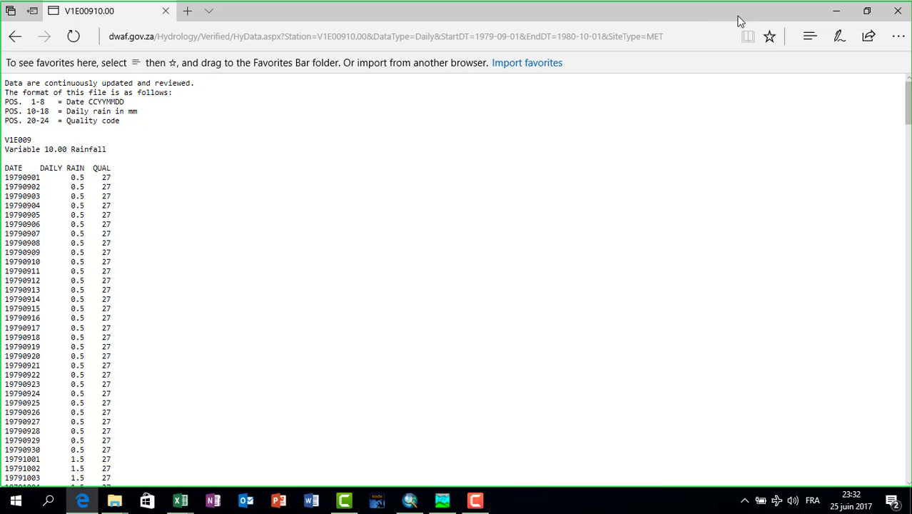
pyautogui.click(834, 11)
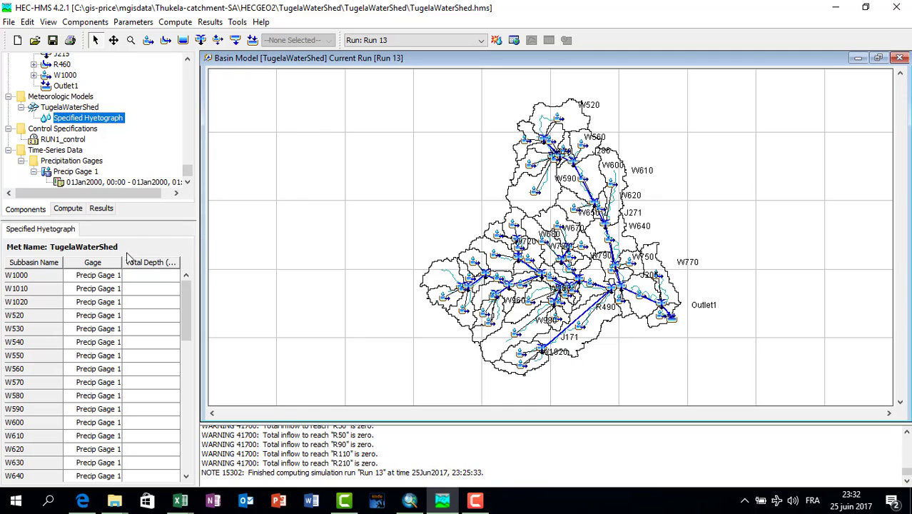
# Display Precip Gage 1's 01Jan2000 5-minute precipitation table, with millimetre values such as 0.0635 and 1.7780
pyautogui.click(118, 183)
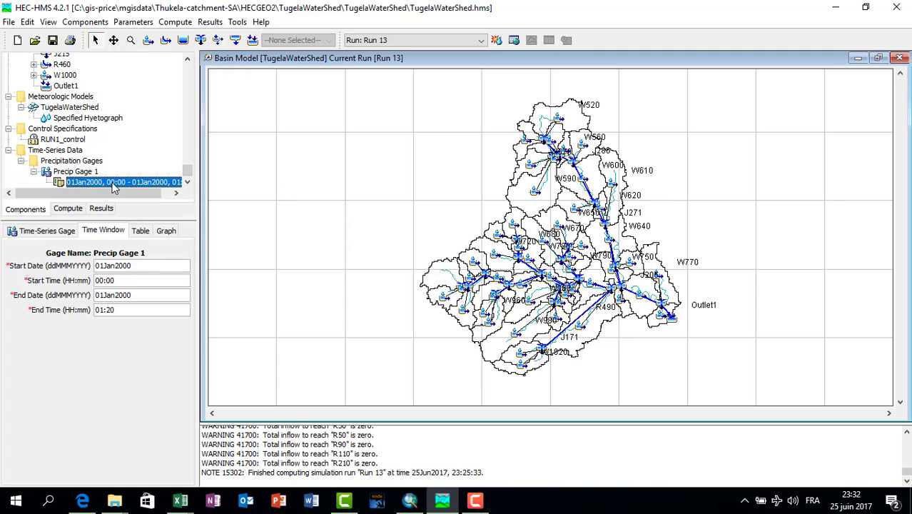
pyautogui.click(45, 230)
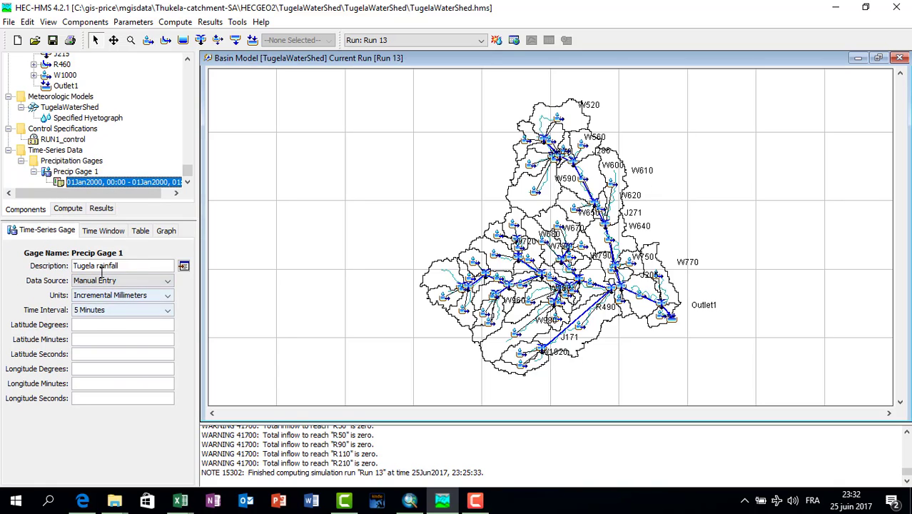
pyautogui.click(141, 231)
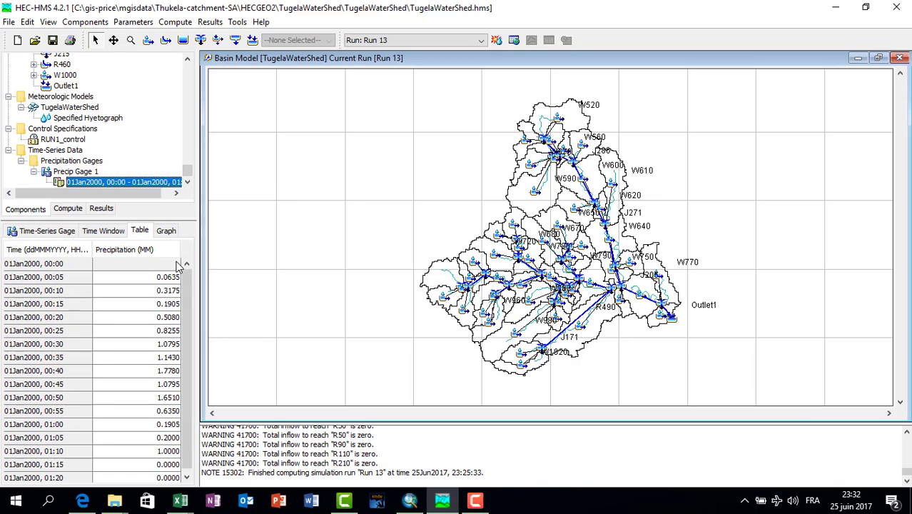
pyautogui.scroll(-1, 183, 360)
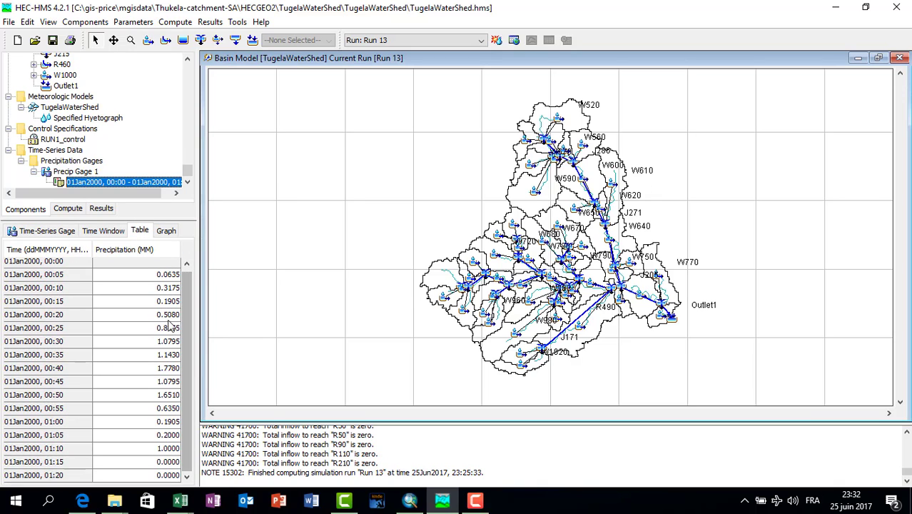
pyautogui.scroll(1, 187, 328)
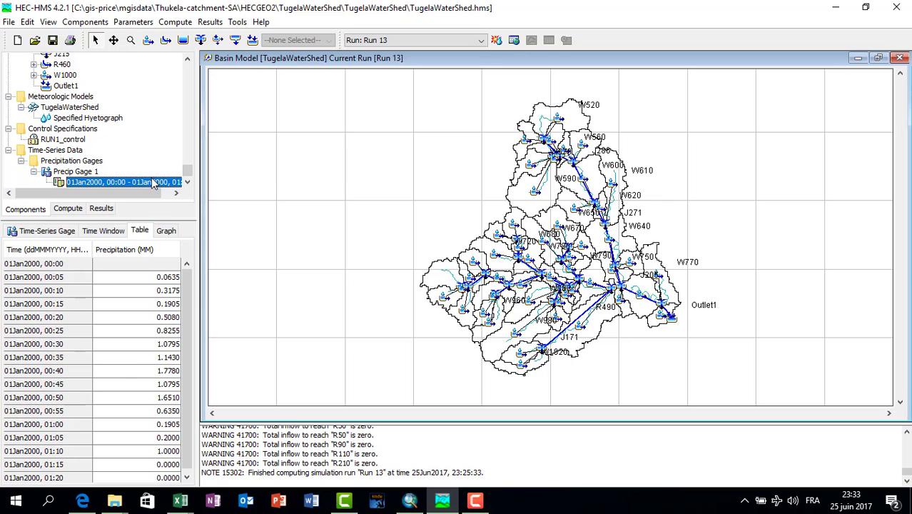
# Inspect subbasin W750's transform, loss and general properties: J205, 469.64 KM2, SCS methods
pyautogui.click(65, 65)
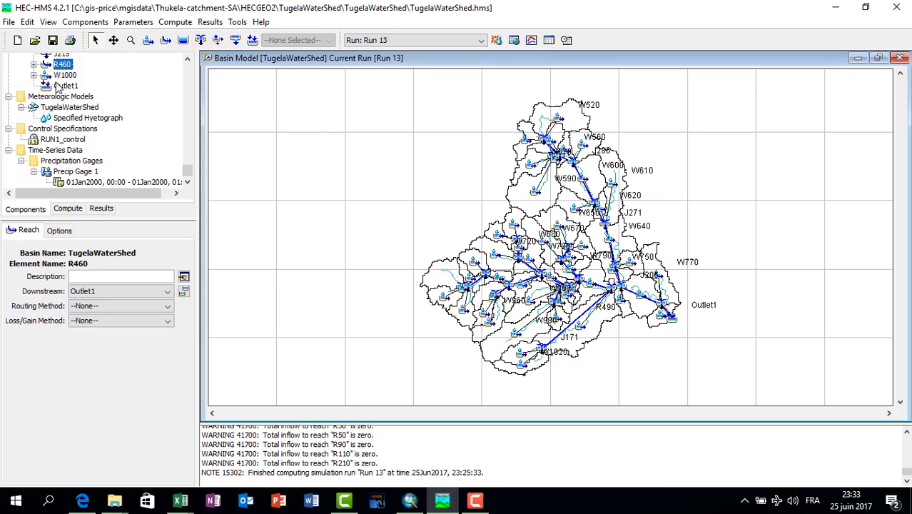
pyautogui.scroll(3, 103, 111)
pyautogui.click(63, 80)
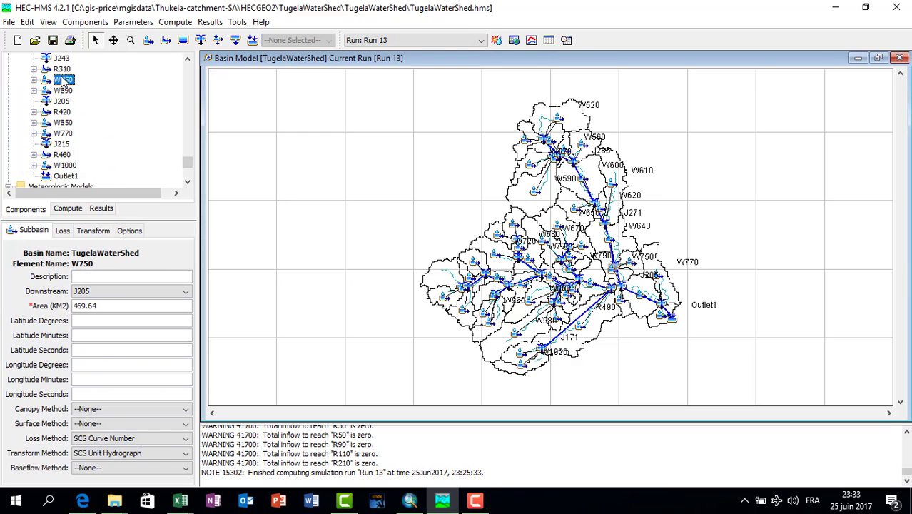
pyautogui.click(98, 238)
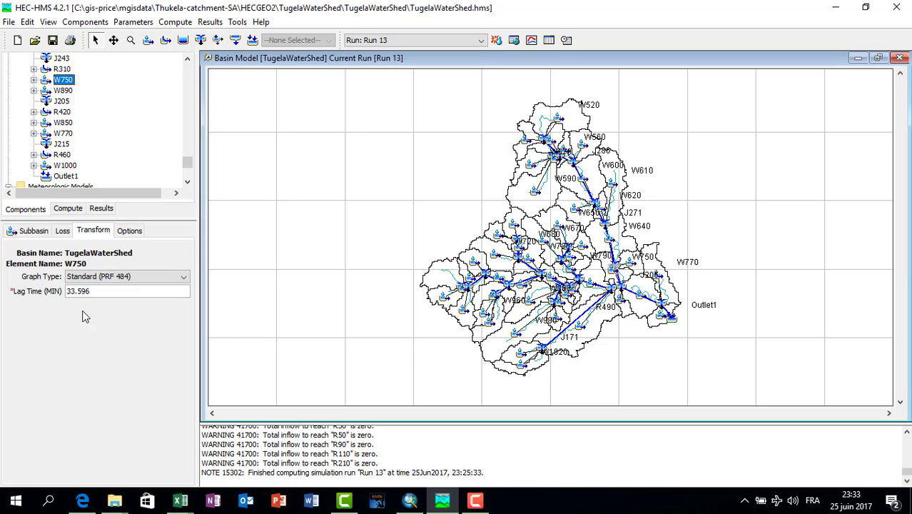
pyautogui.click(64, 232)
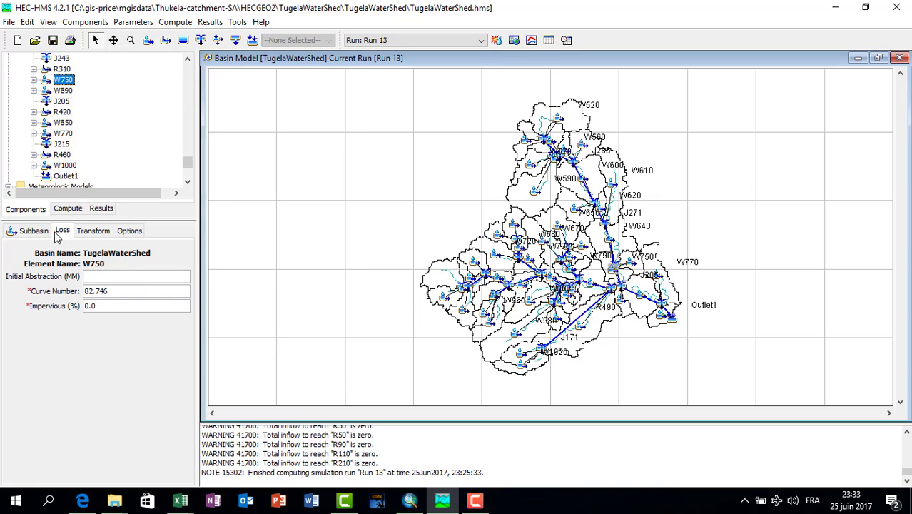
pyautogui.click(34, 232)
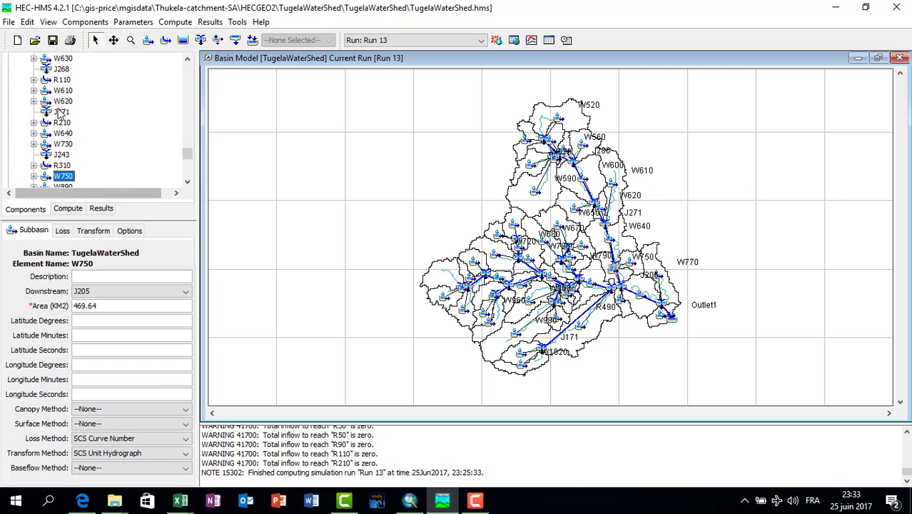
# Collapse the R360 and R490 reach branches in the basin tree
pyautogui.scroll(-5, 59, 114)
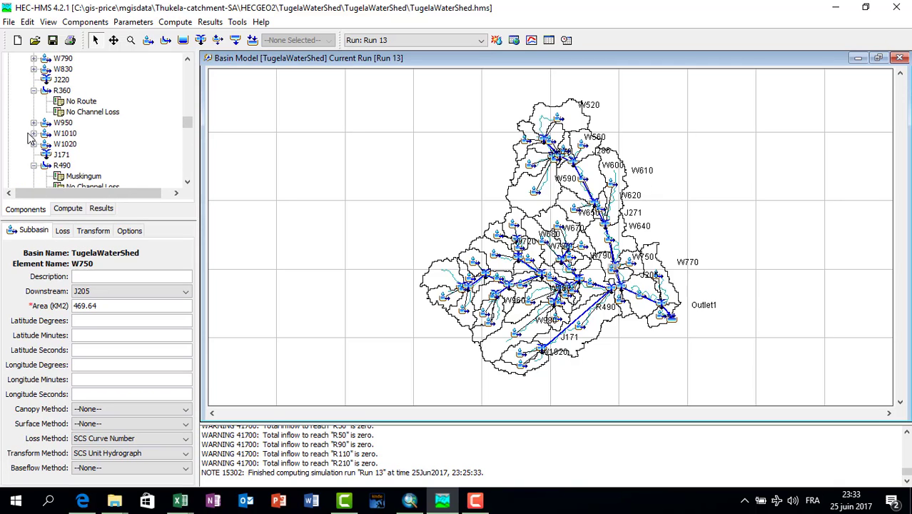
pyautogui.click(33, 91)
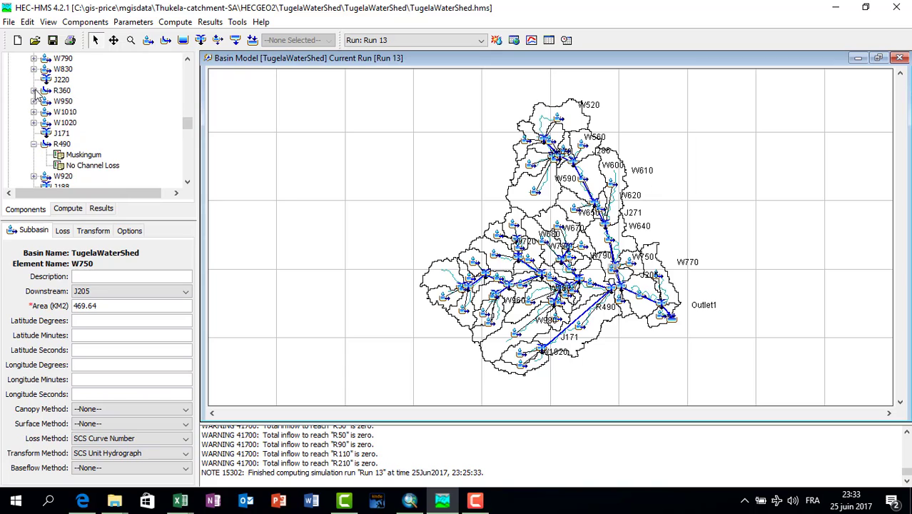
pyautogui.click(34, 145)
pyautogui.scroll(3, 117, 137)
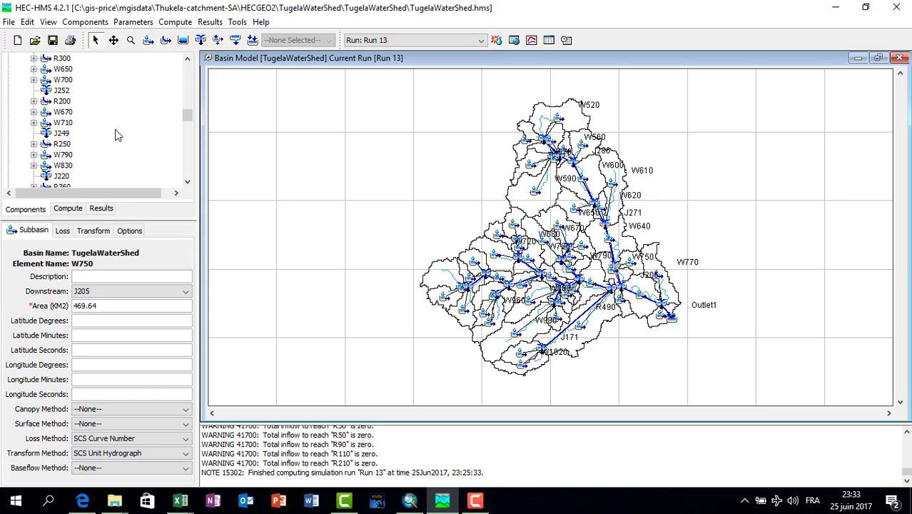
pyautogui.scroll(5, 118, 135)
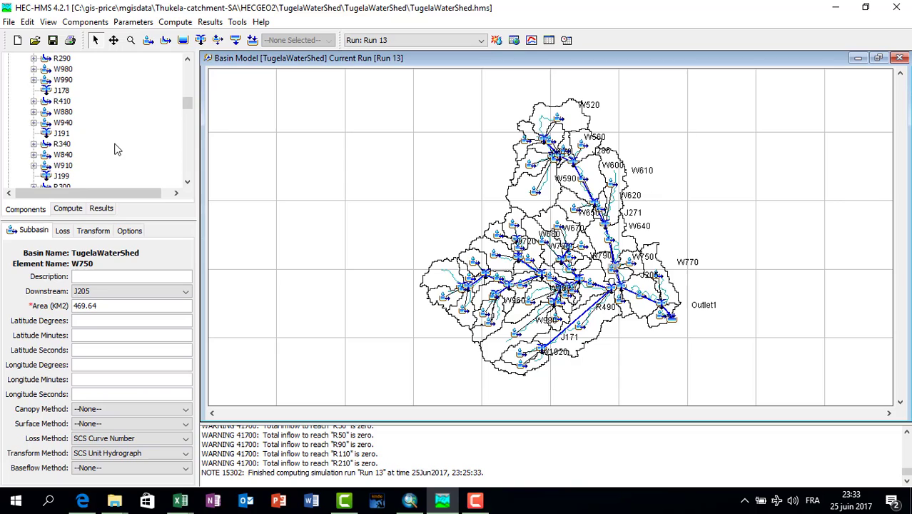
pyautogui.scroll(2, 118, 149)
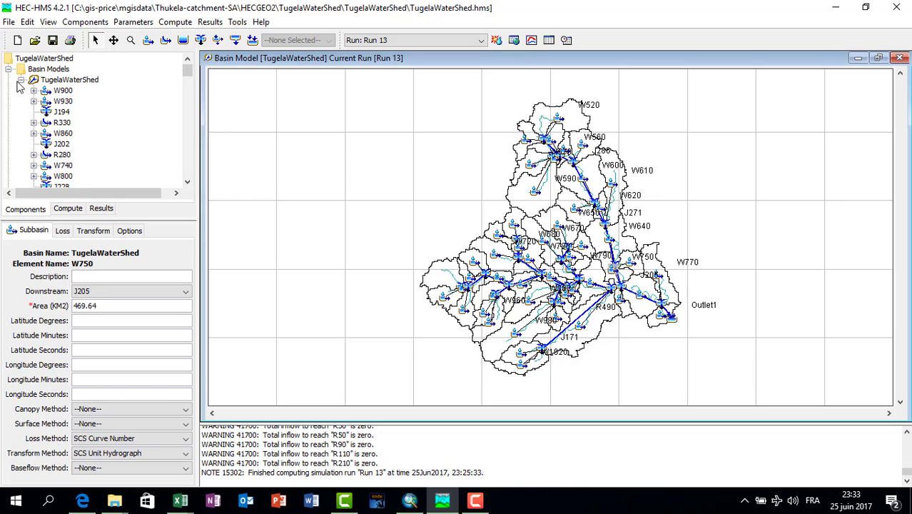
# Collapse the TugelaWaterShed basin node and show Run 13's Global Summary filling the workspace
pyautogui.click(58, 80)
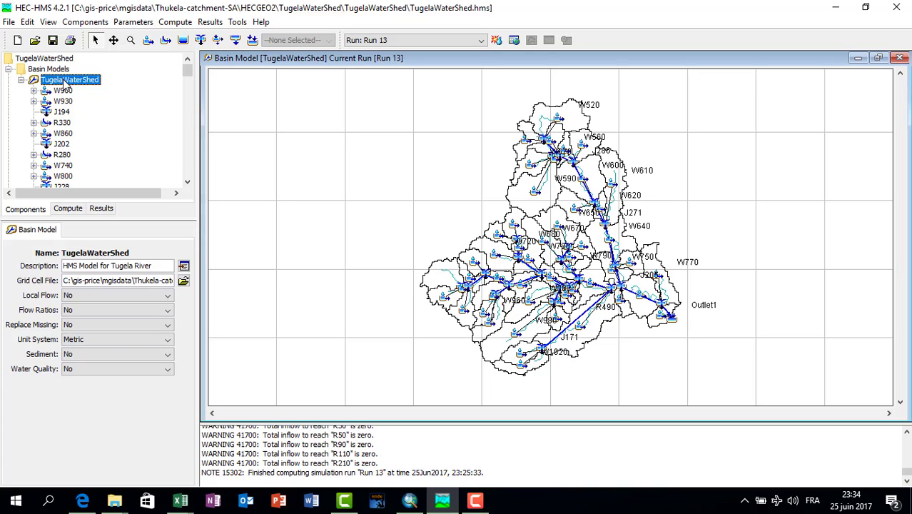
pyautogui.click(22, 80)
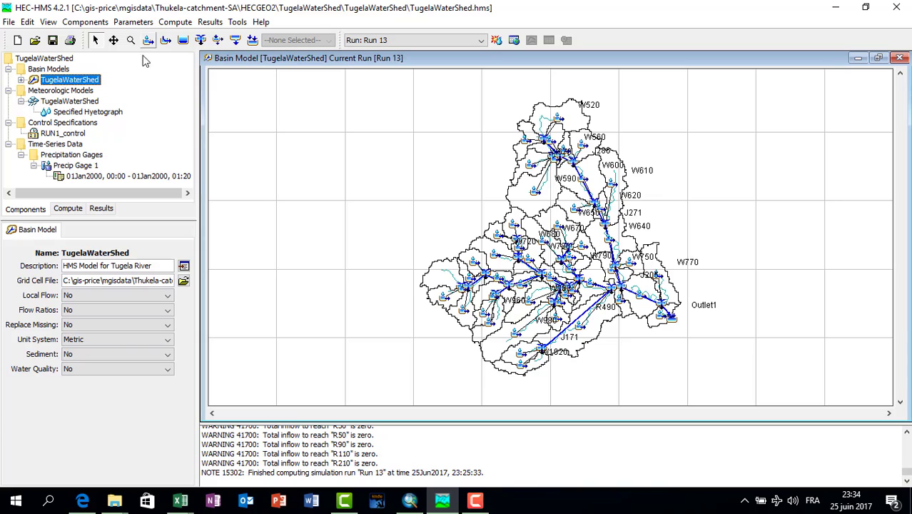
pyautogui.click(104, 176)
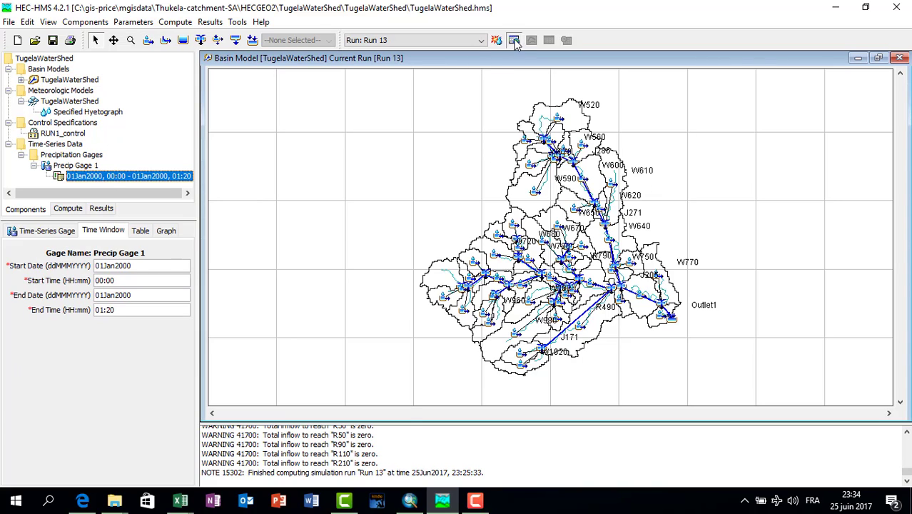
pyautogui.click(514, 40)
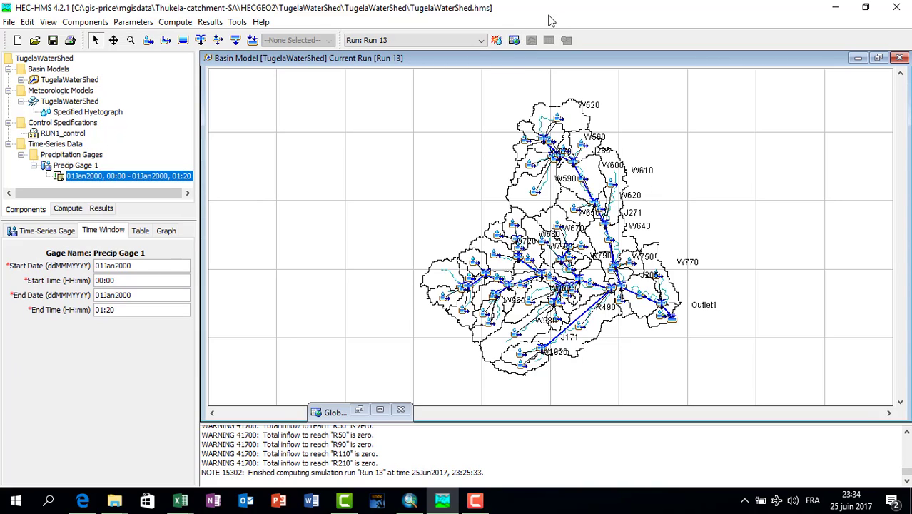
pyautogui.click(381, 411)
pyautogui.doubleClick(601, 63)
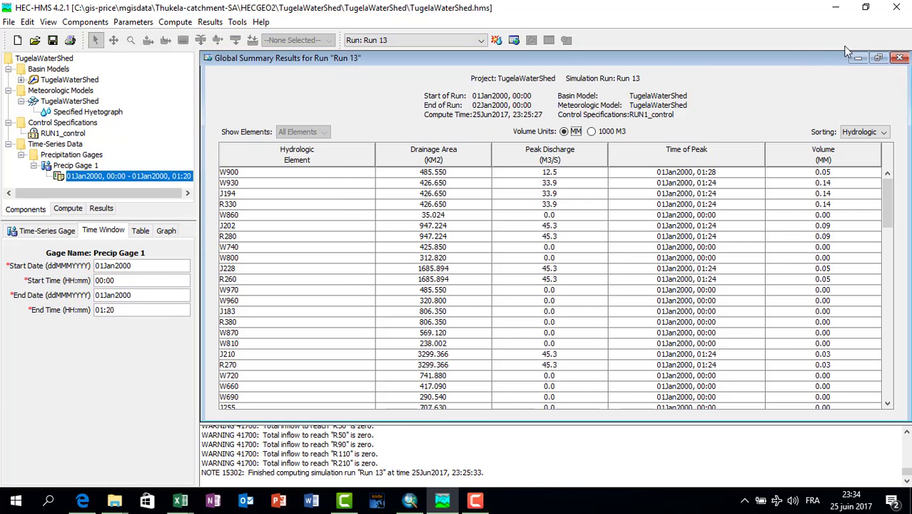
pyautogui.scroll(-6, 573, 259)
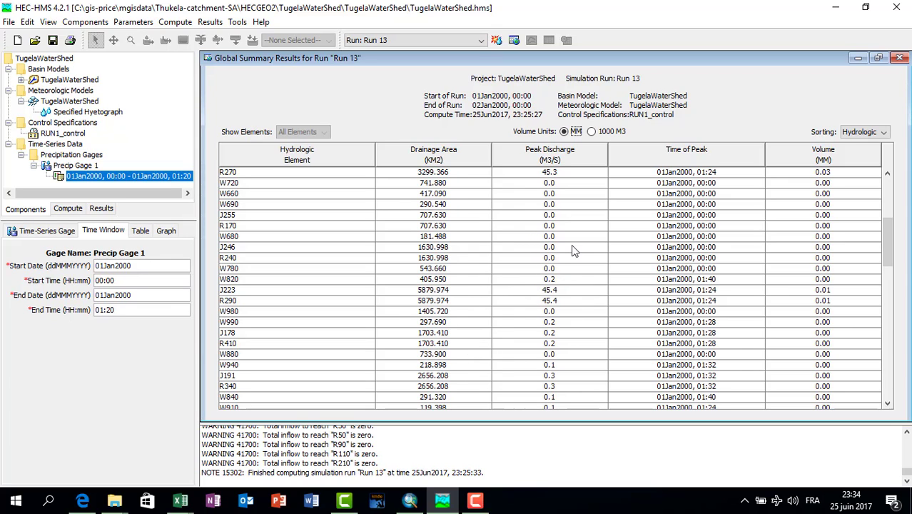
pyautogui.scroll(6, 571, 250)
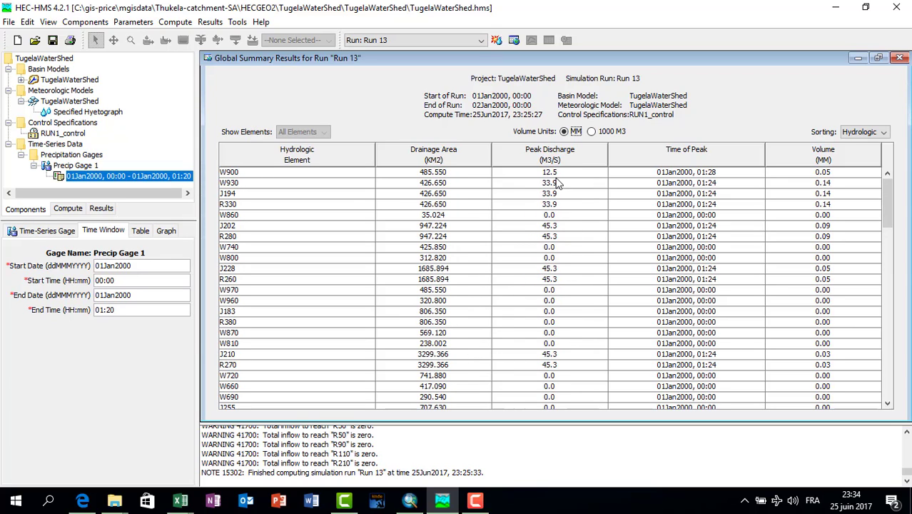
pyautogui.scroll(-4, 564, 343)
pyautogui.scroll(4, 807, 284)
pyautogui.click(857, 57)
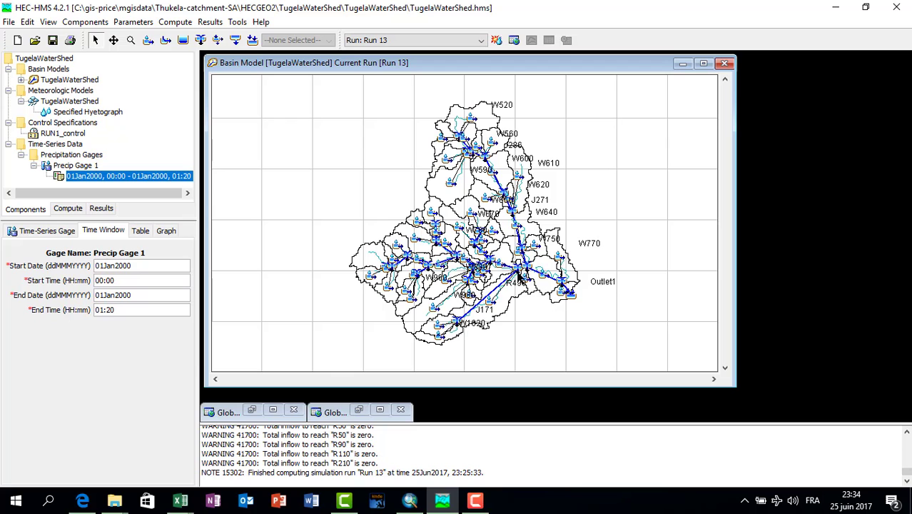
pyautogui.click(381, 410)
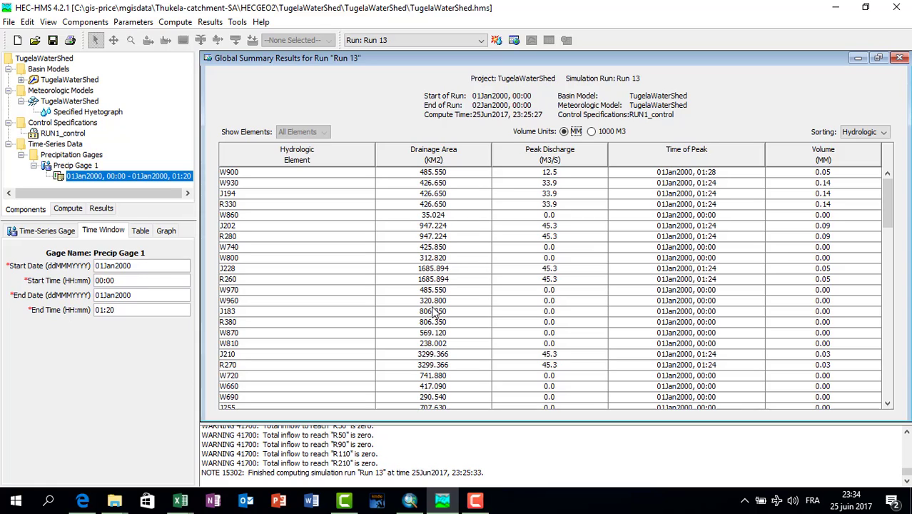
pyautogui.scroll(-2, 405, 298)
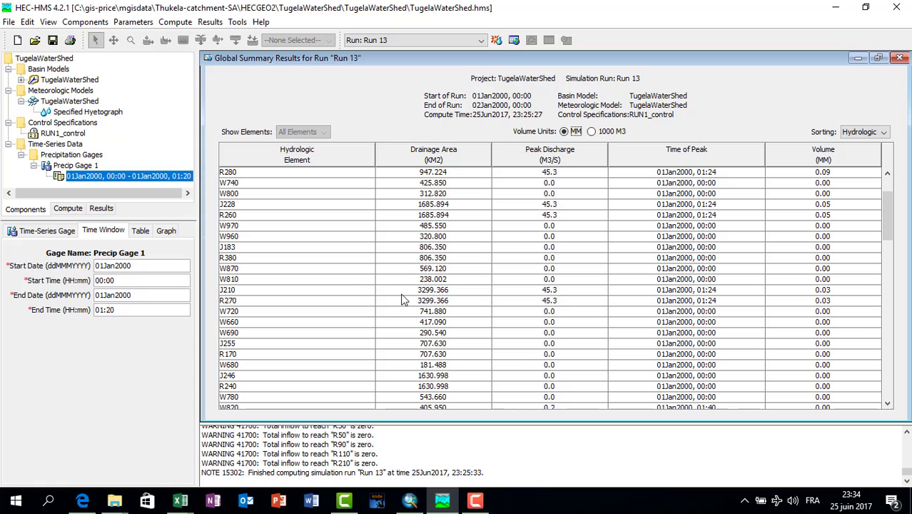
pyautogui.scroll(2, 342, 283)
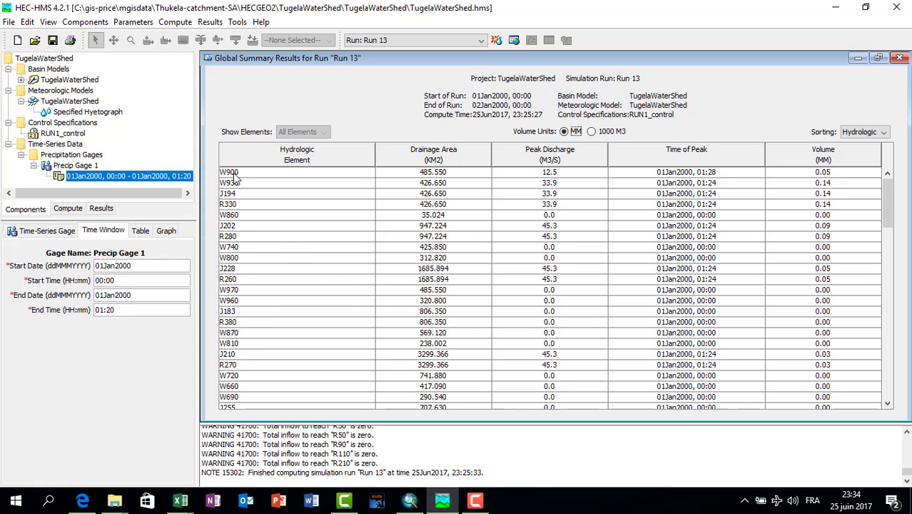
pyautogui.scroll(-6, 253, 346)
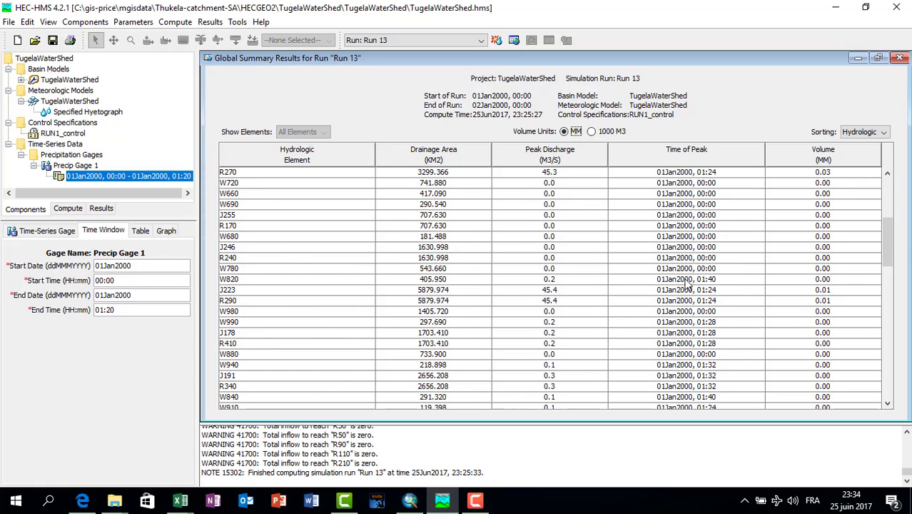
pyautogui.scroll(-5, 535, 271)
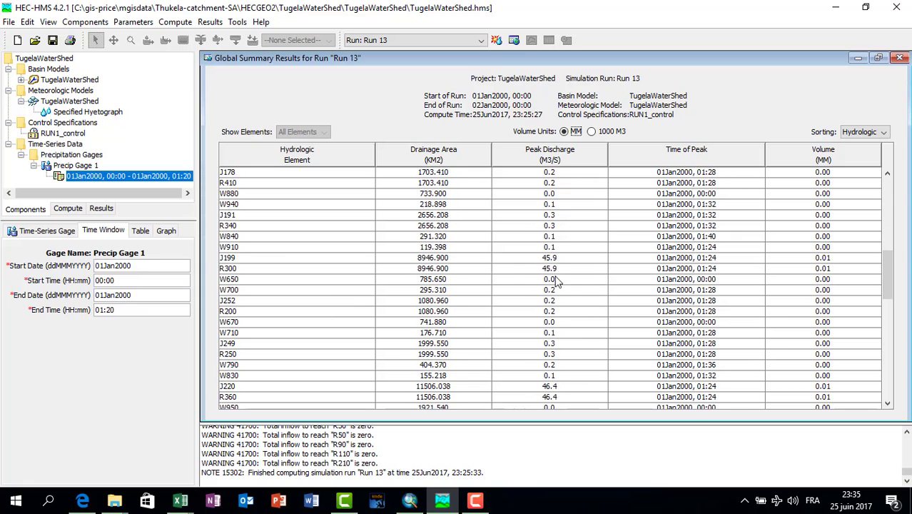
pyautogui.scroll(3, 585, 289)
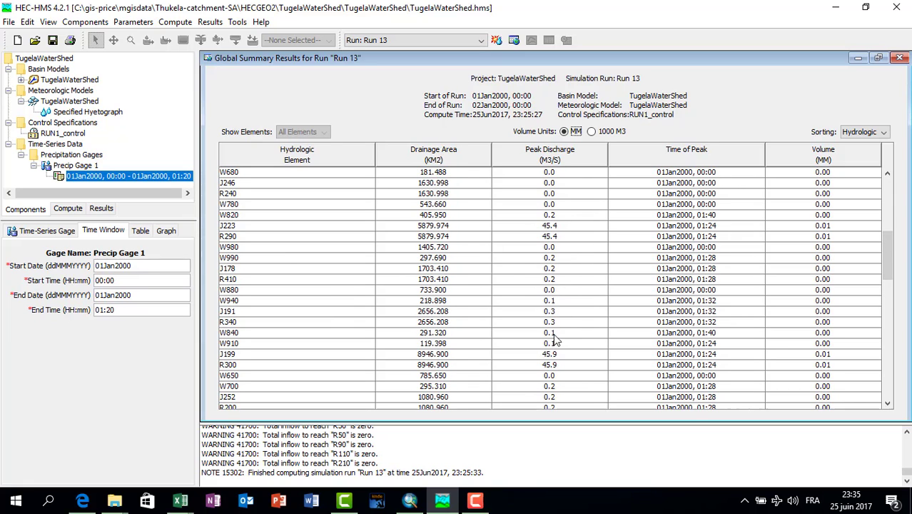
pyautogui.scroll(-2, 559, 321)
pyautogui.scroll(-6, 561, 318)
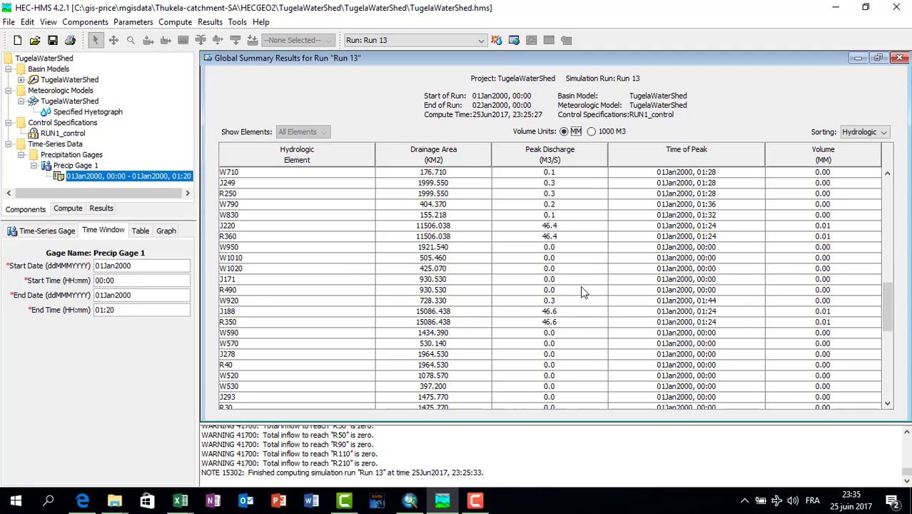
pyautogui.scroll(-1, 582, 289)
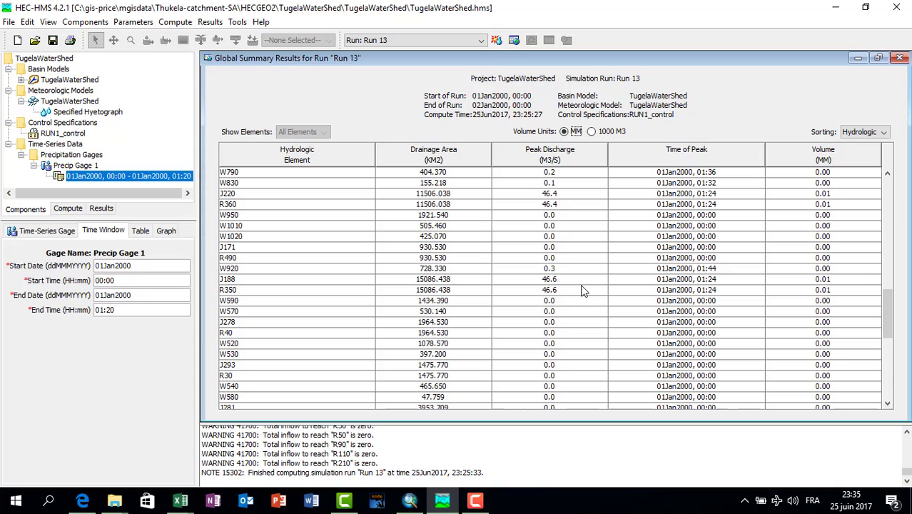
pyautogui.scroll(-10, 582, 292)
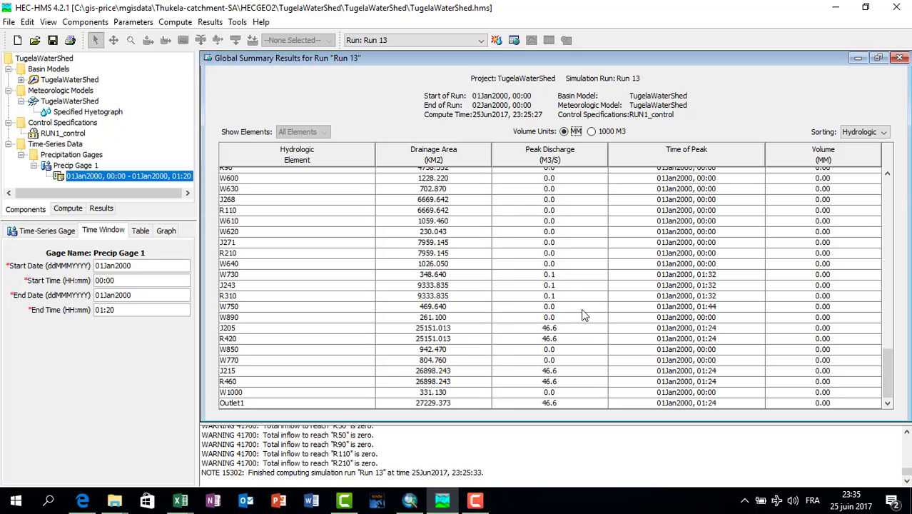
pyautogui.scroll(6, 582, 314)
pyautogui.scroll(6, 582, 314)
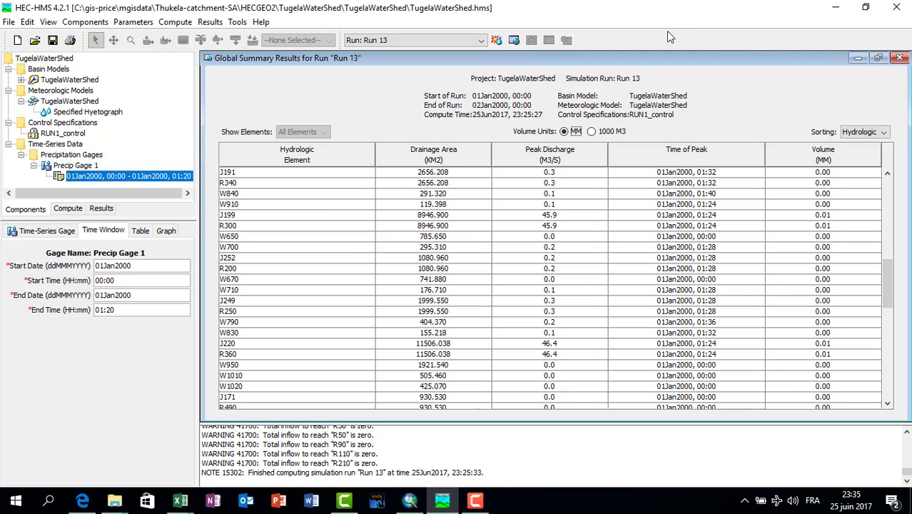
# Create simulation run 'Run 14' from the TugelaWaterShed basin and met models with RUN1_control
pyautogui.click(410, 43)
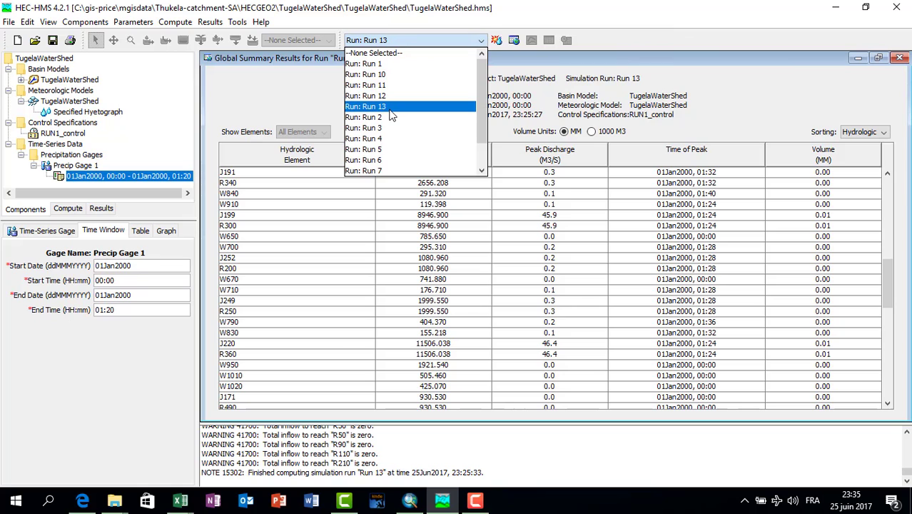
pyautogui.click(187, 25)
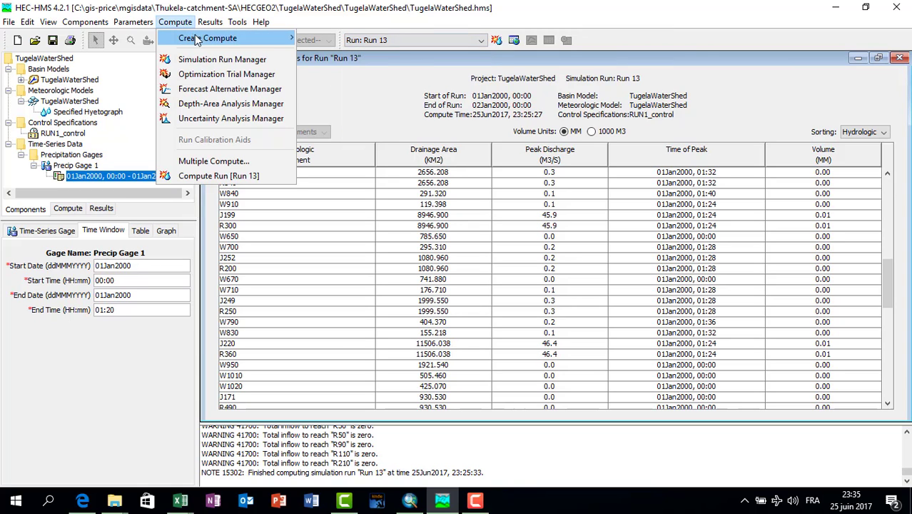
pyautogui.moveTo(200, 39)
pyautogui.click(337, 42)
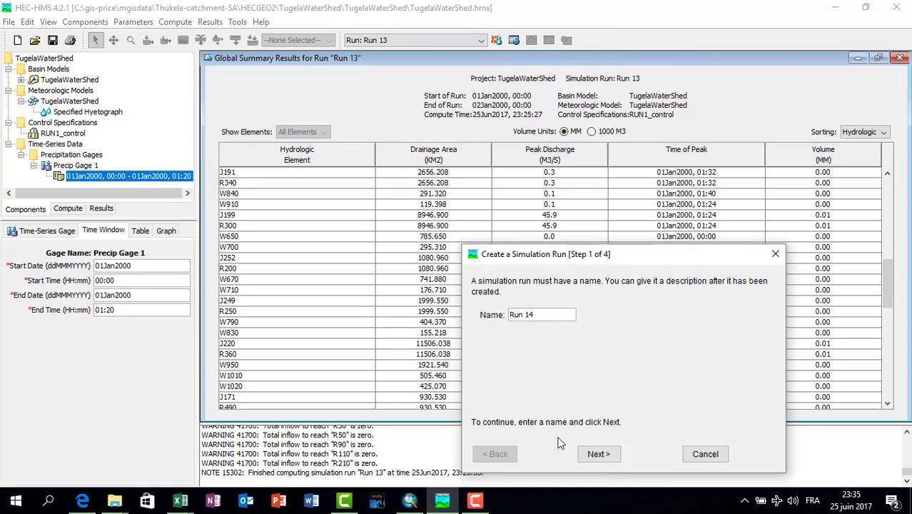
pyautogui.click(609, 458)
pyautogui.click(597, 455)
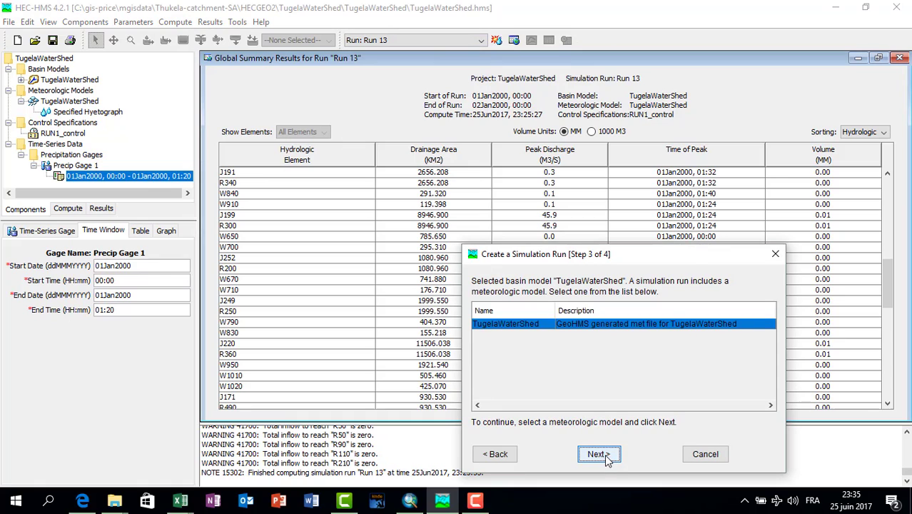
pyautogui.click(597, 455)
pyautogui.click(604, 455)
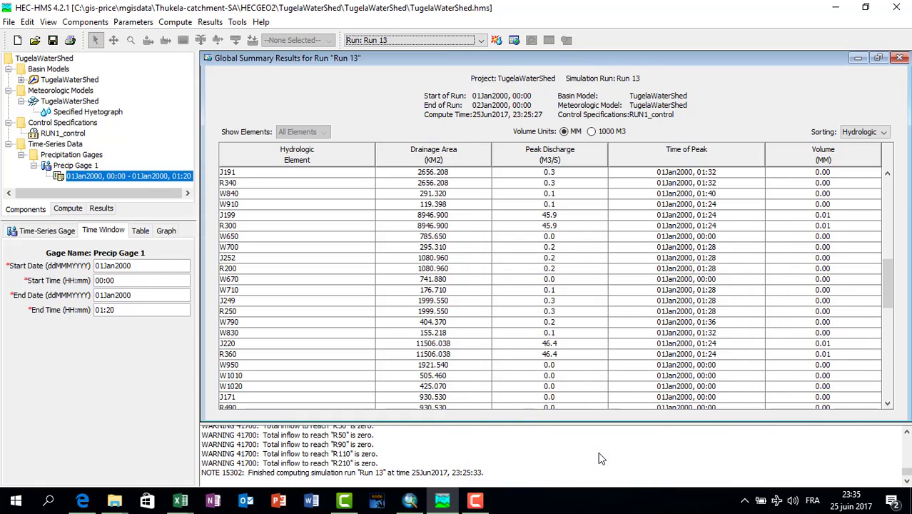
# Make Run 14 the current run and compute it, finishing at 23:35:46
pyautogui.click(455, 42)
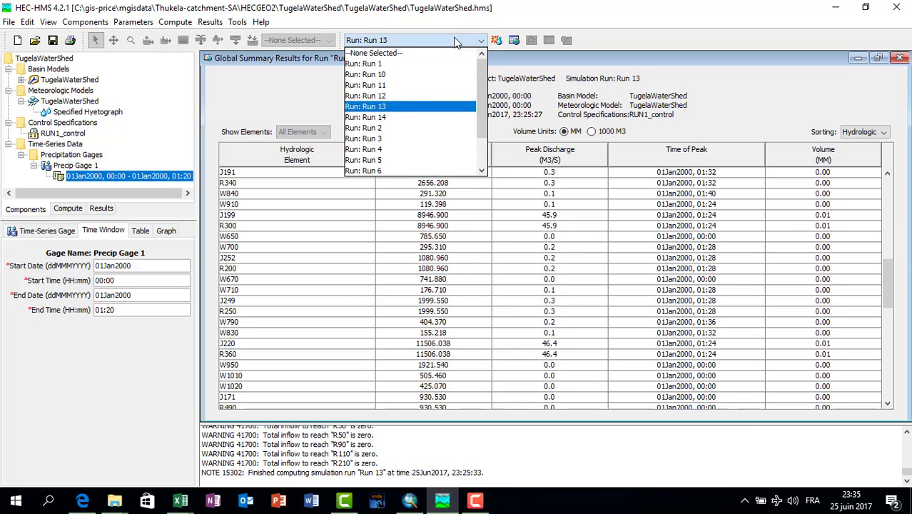
pyautogui.click(410, 121)
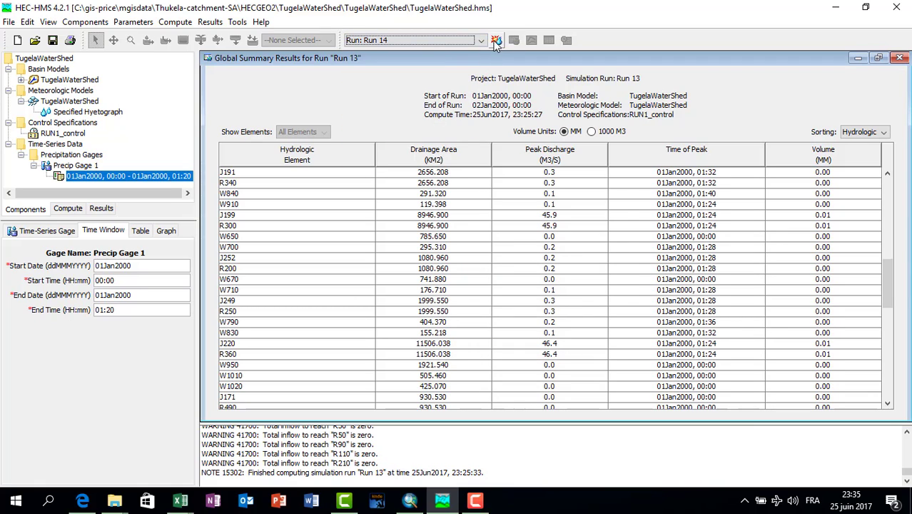
pyautogui.click(496, 40)
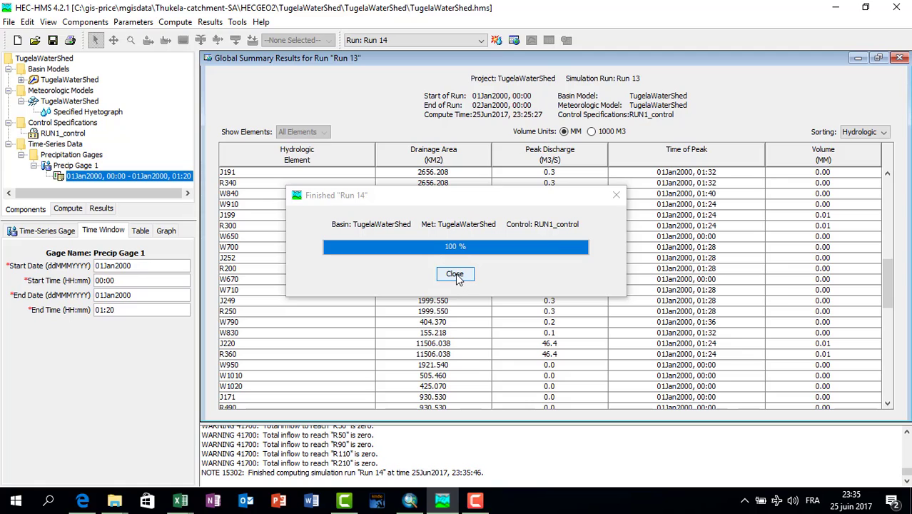
pyautogui.click(455, 275)
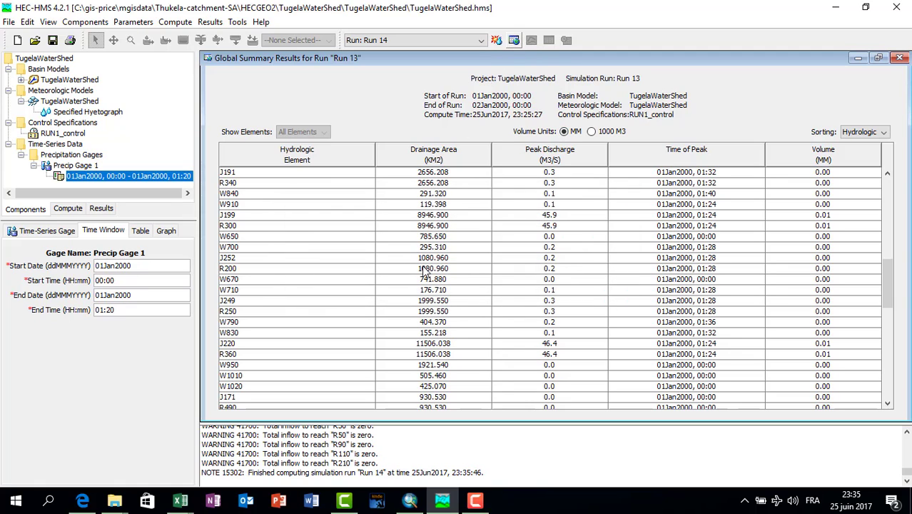
# Switch the Global Summary to Run 14 and confirm all subbasins use Precip Gage 1
pyautogui.click(575, 132)
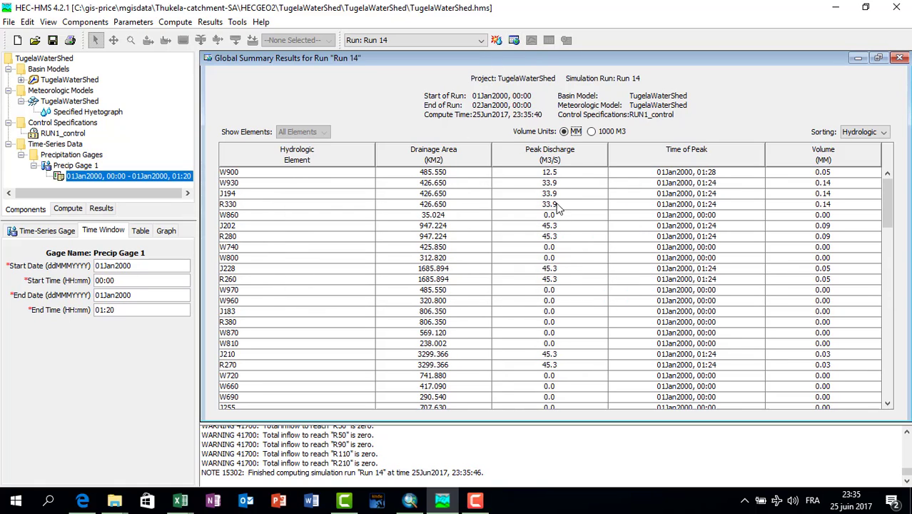
pyautogui.moveTo(892, 214); pyautogui.dragTo(891, 178)
pyautogui.click(70, 133)
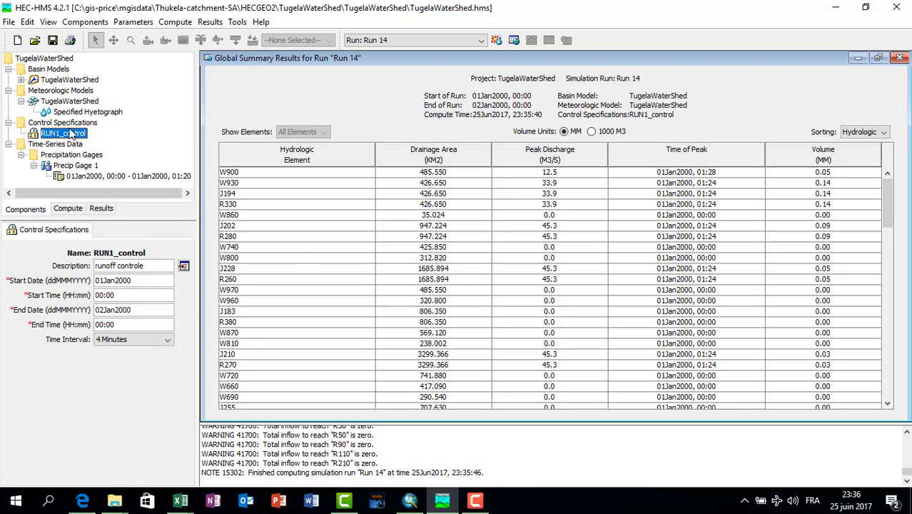
pyautogui.click(88, 112)
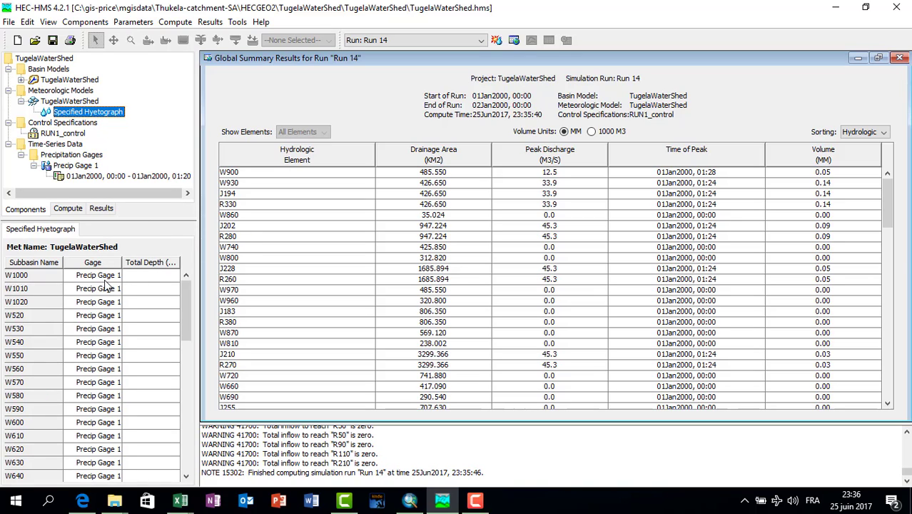
pyautogui.moveTo(187, 307); pyautogui.dragTo(203, 451)
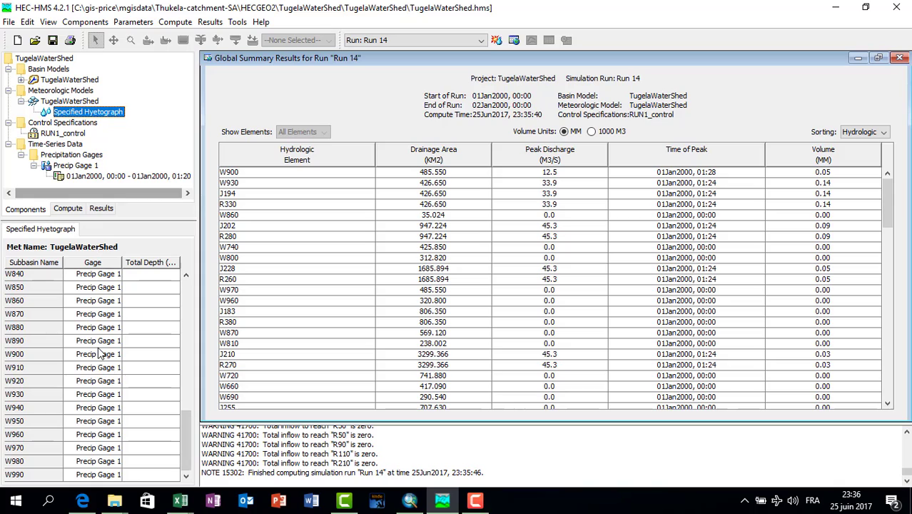
pyautogui.moveTo(184, 450); pyautogui.dragTo(190, 303)
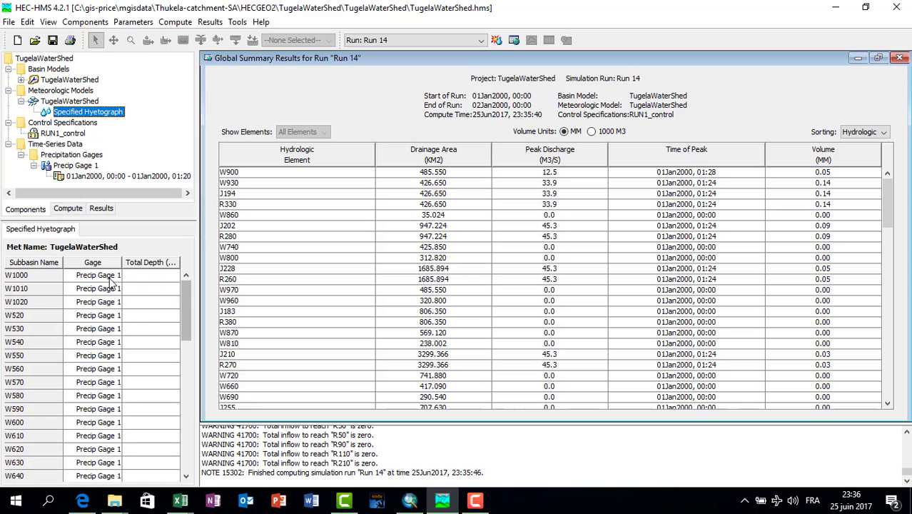
# Recheck Precip Gage 1's precipitation table, RUN1_control and the subbasin gage assignments
pyautogui.click(90, 176)
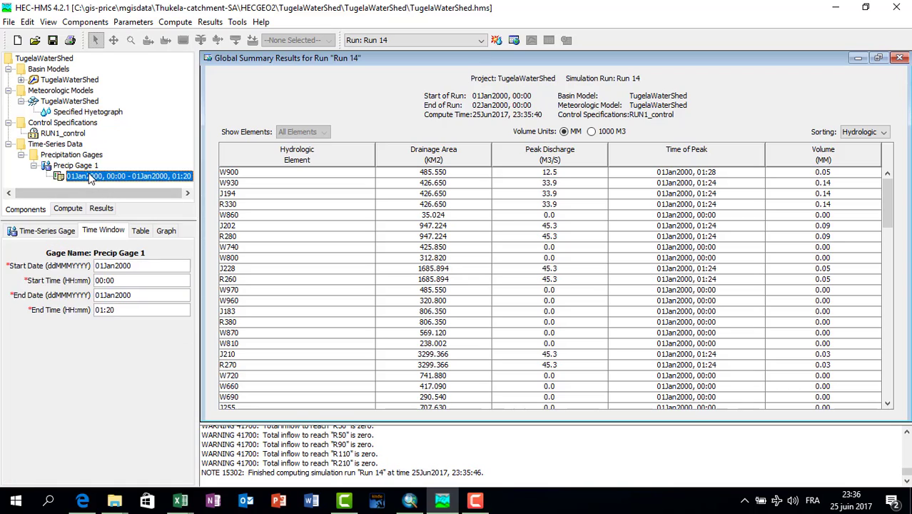
pyautogui.click(140, 230)
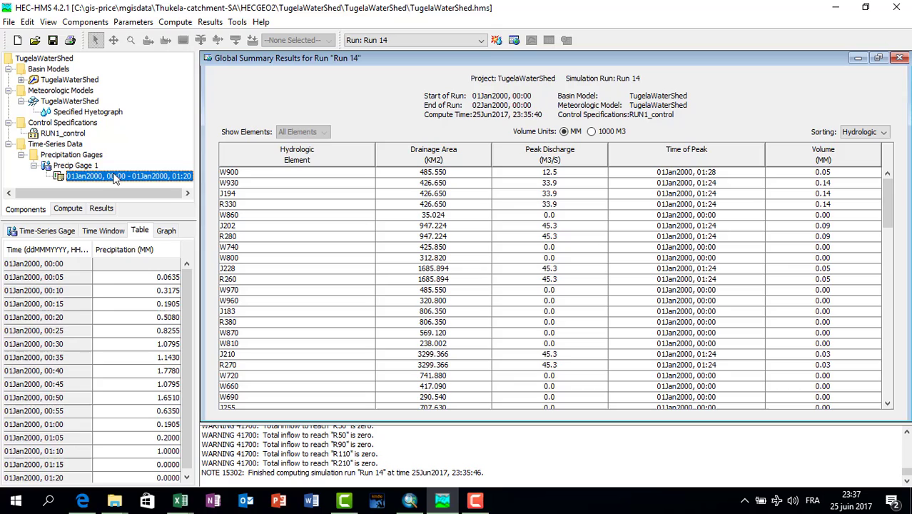
pyautogui.click(75, 133)
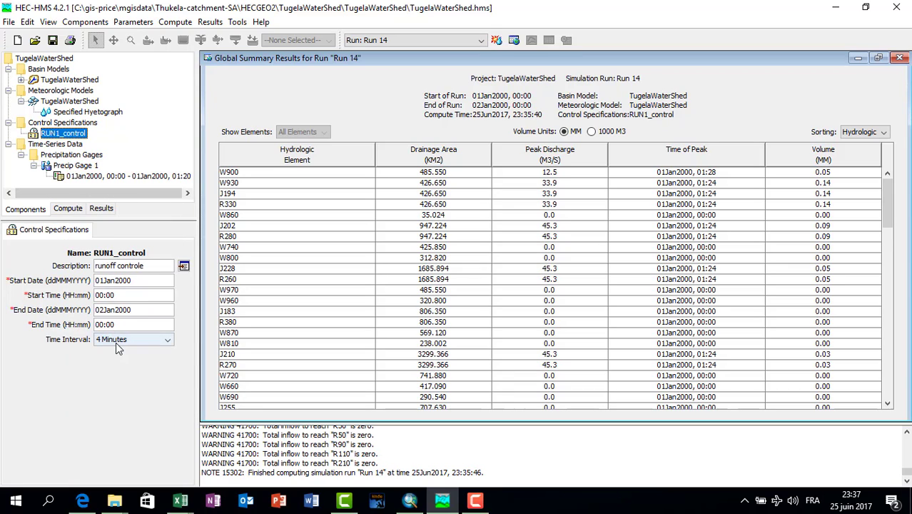
pyautogui.click(93, 113)
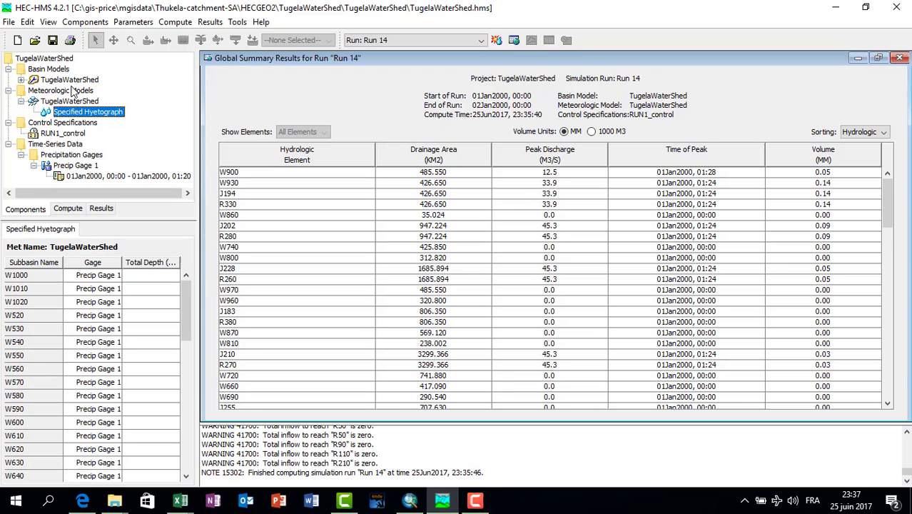
# List the TugelaWaterShed basin elements and bring Run 13's Global Summary back full-size
pyautogui.click(72, 82)
pyautogui.click(21, 80)
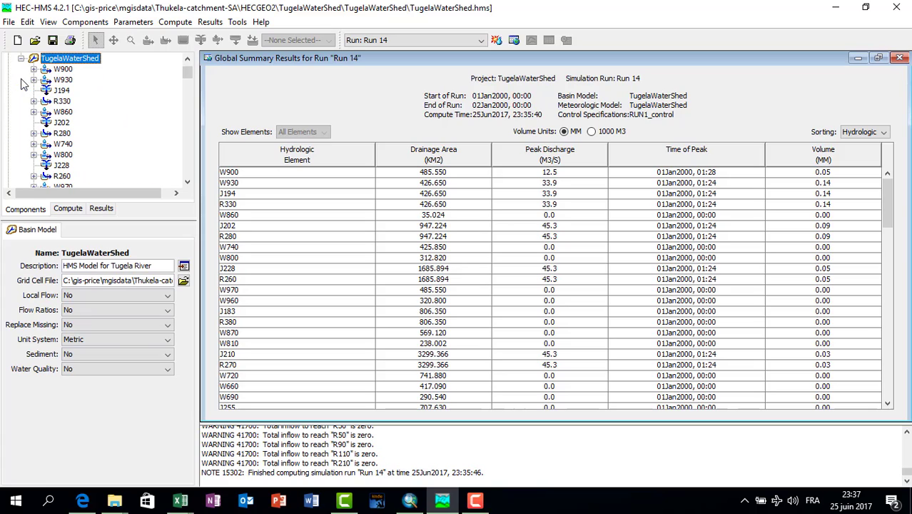
pyautogui.click(857, 60)
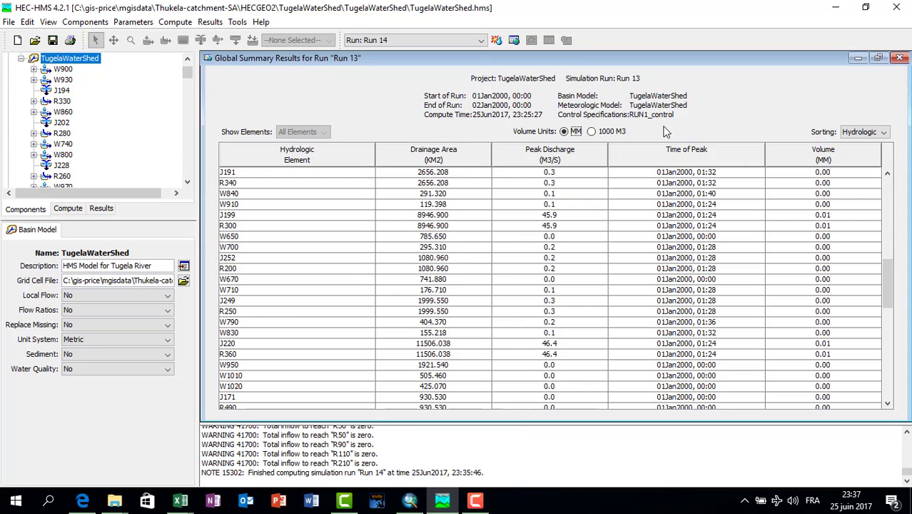
pyautogui.click(604, 65)
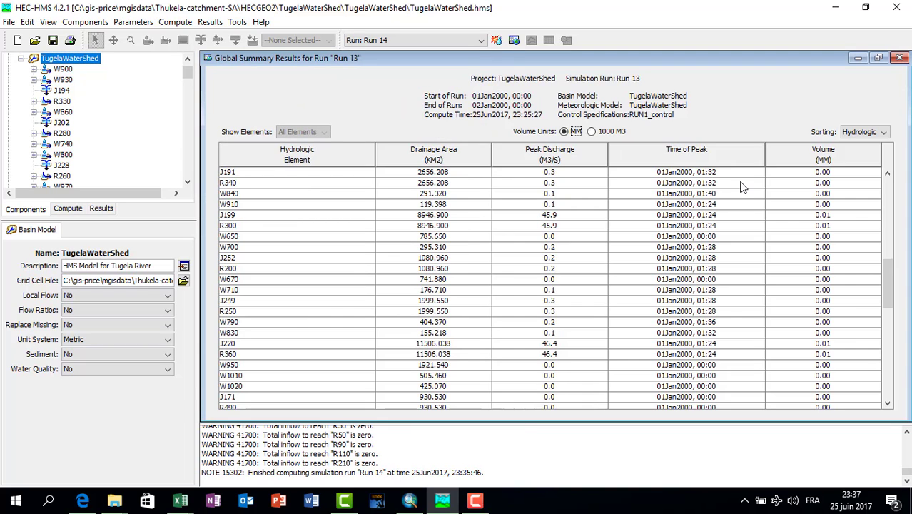